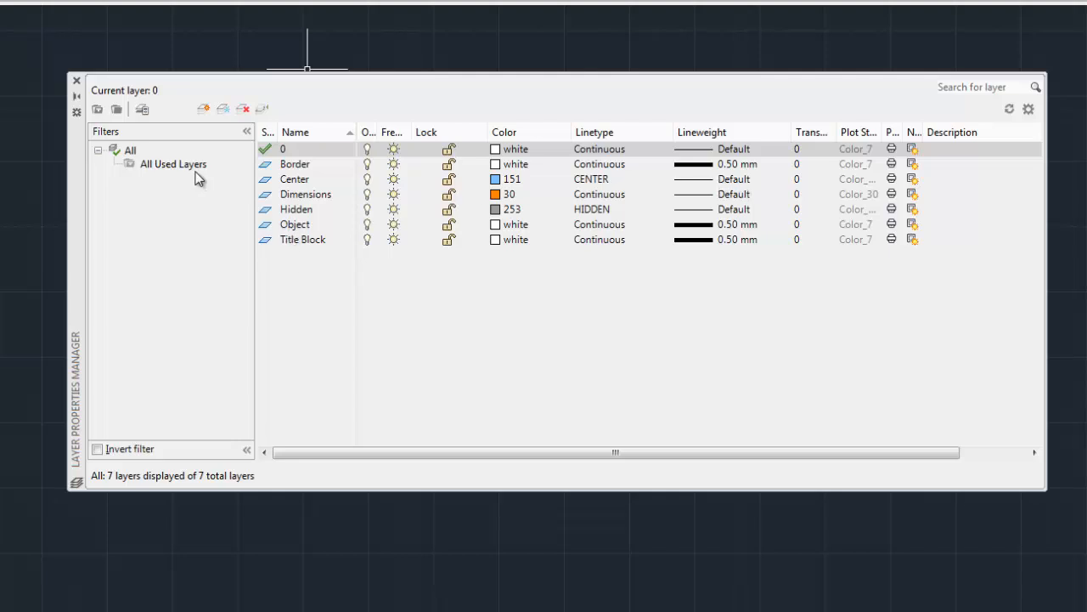
# - Save the current layer setup as a new layer state named My Layers
pyautogui.click(142, 110)
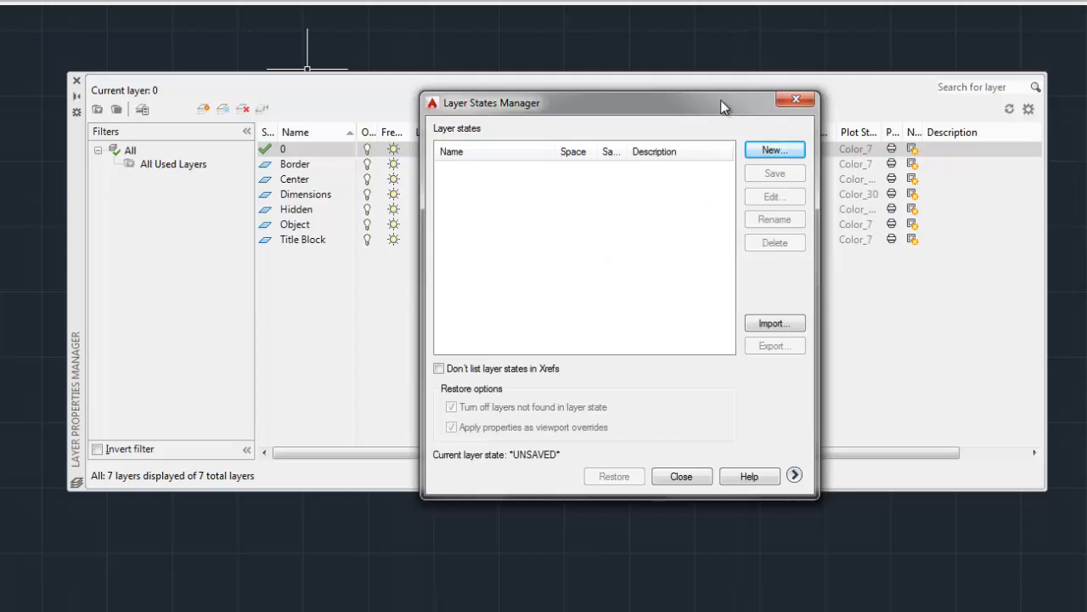
pyautogui.click(779, 153)
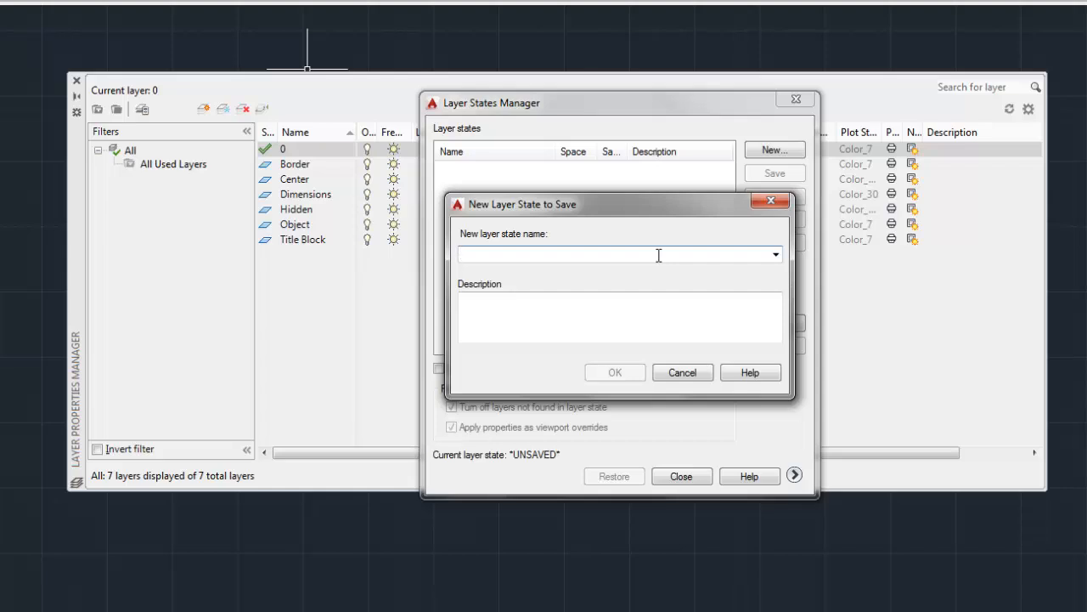
pyautogui.write('My Layers')
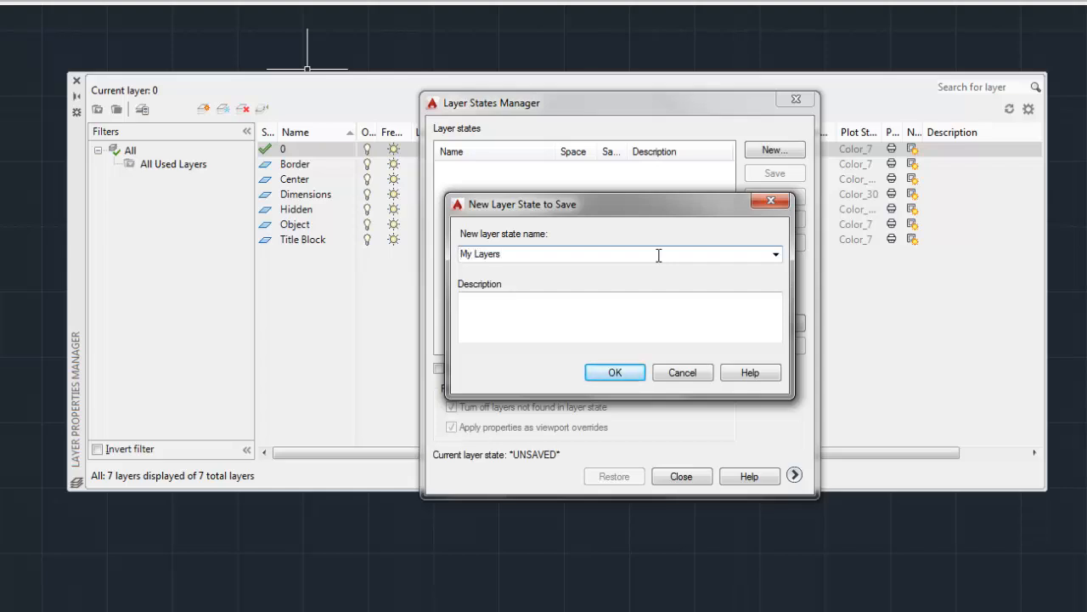
pyautogui.click(619, 372)
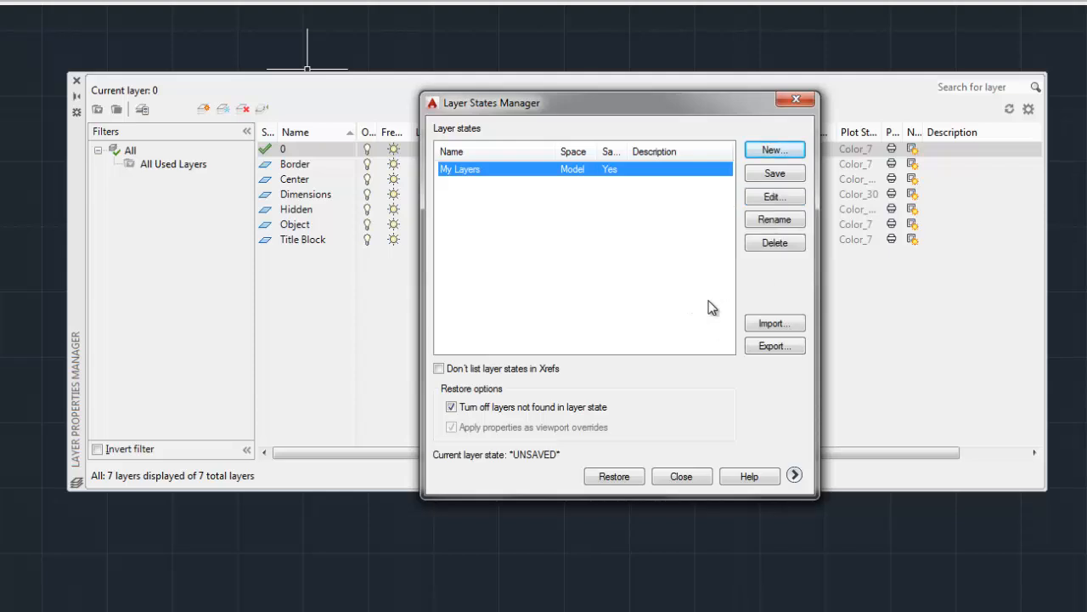
# - Export the My Layers state to My Documents as My Layers.las, replacing the existing file, and leave the layer states manager
pyautogui.click(778, 347)
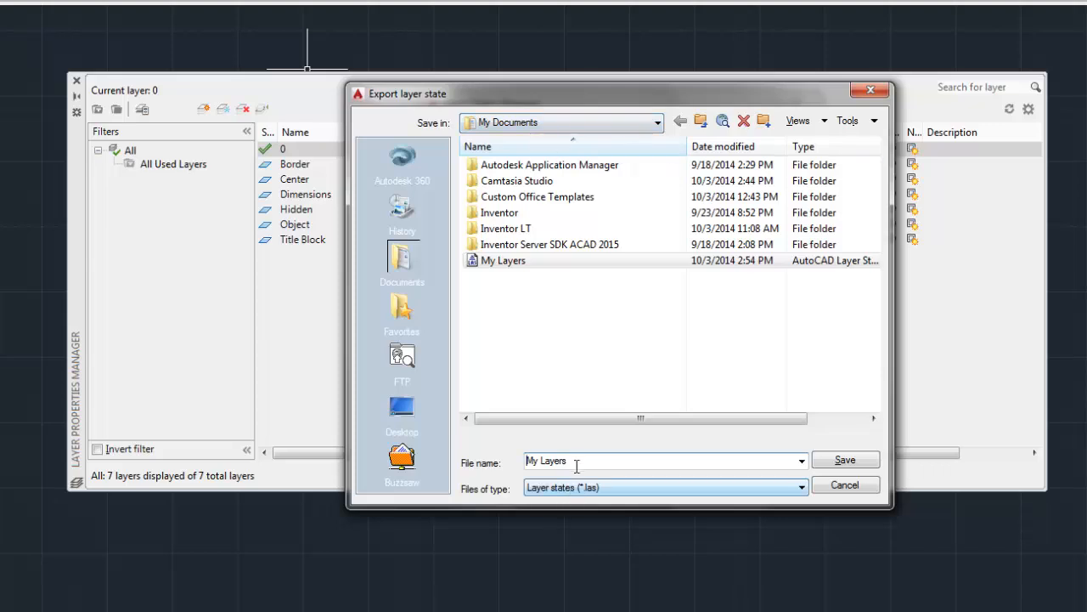
pyautogui.moveTo(577, 465); pyautogui.dragTo(472, 459)
pyautogui.write('M')
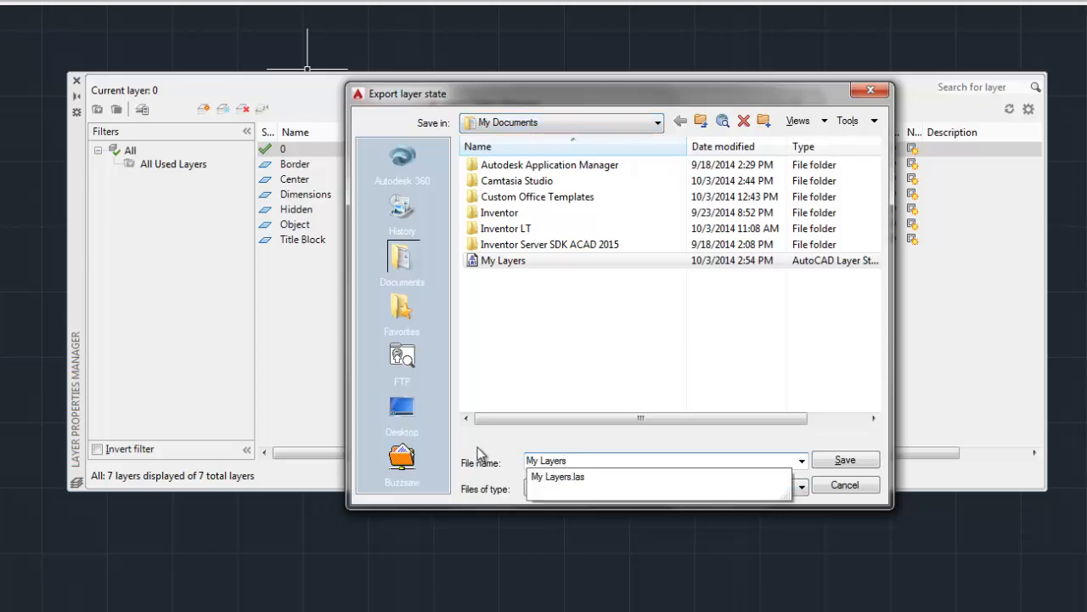
pyautogui.click(672, 476)
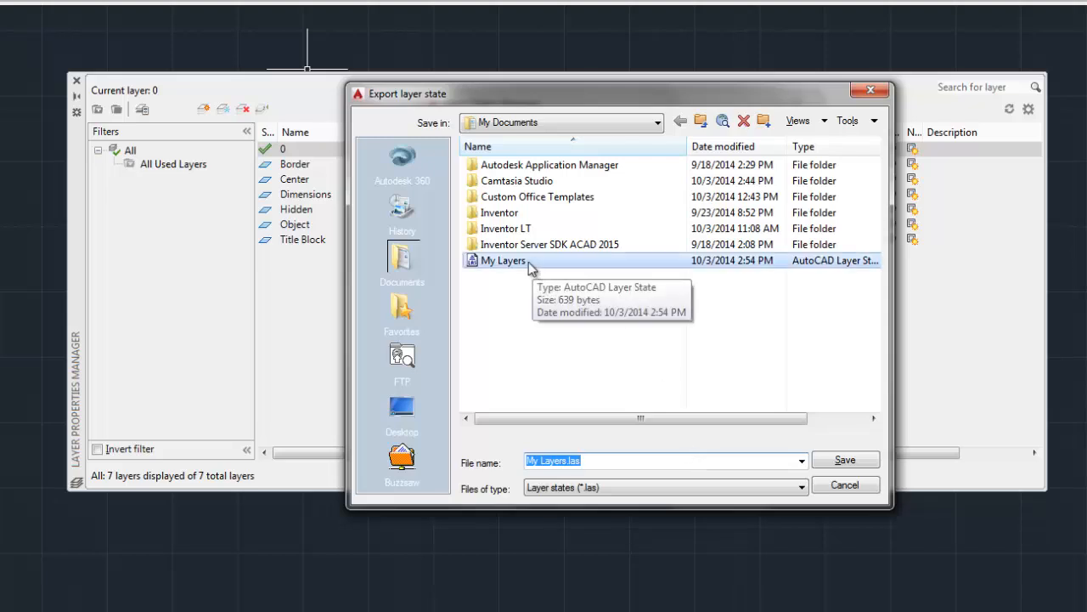
pyautogui.click(853, 463)
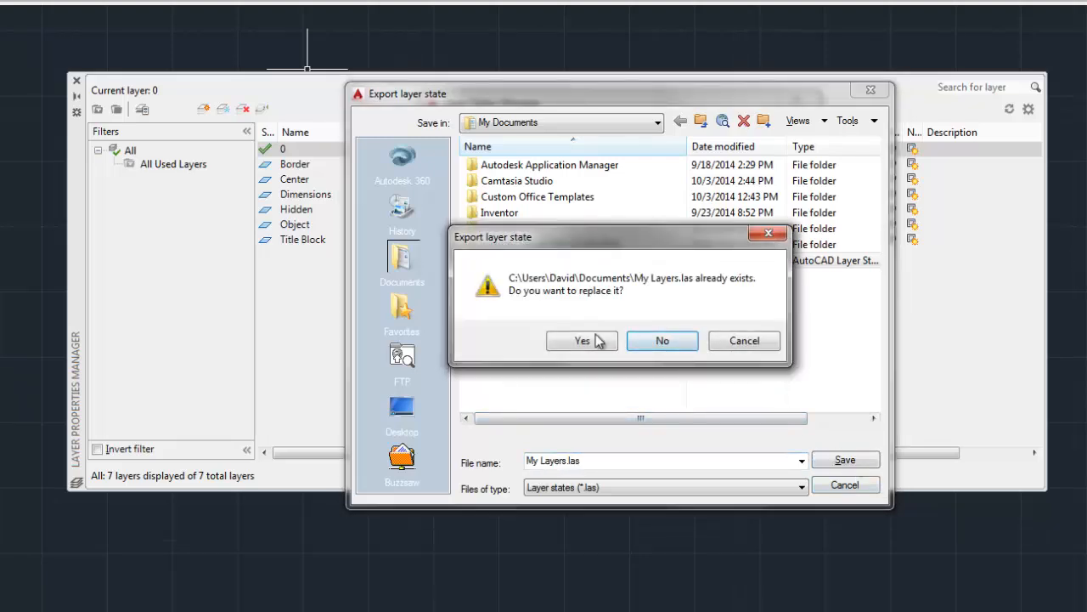
pyautogui.click(583, 341)
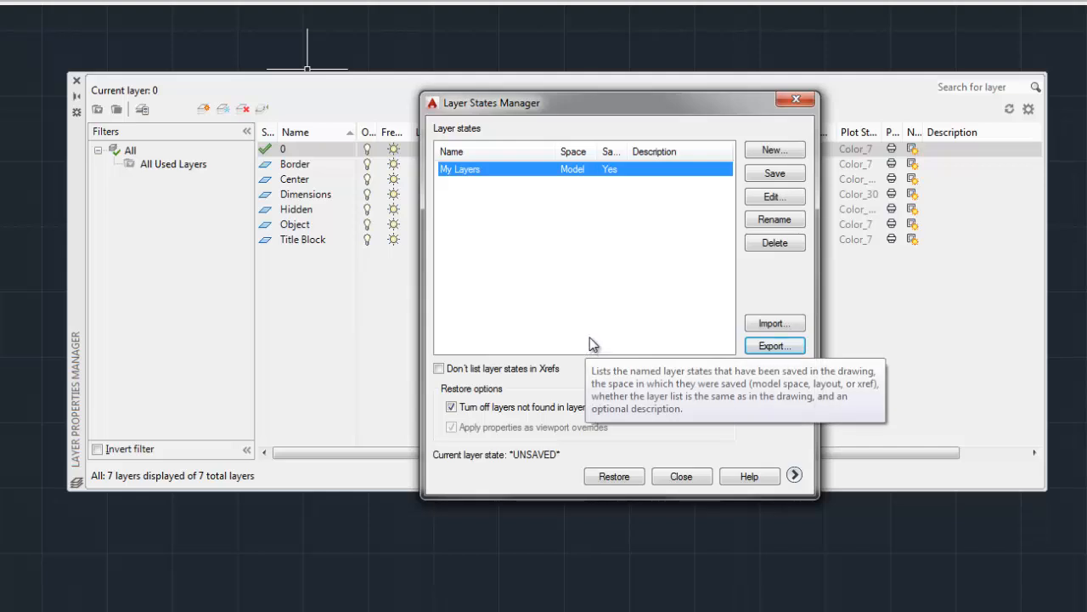
pyautogui.click(795, 101)
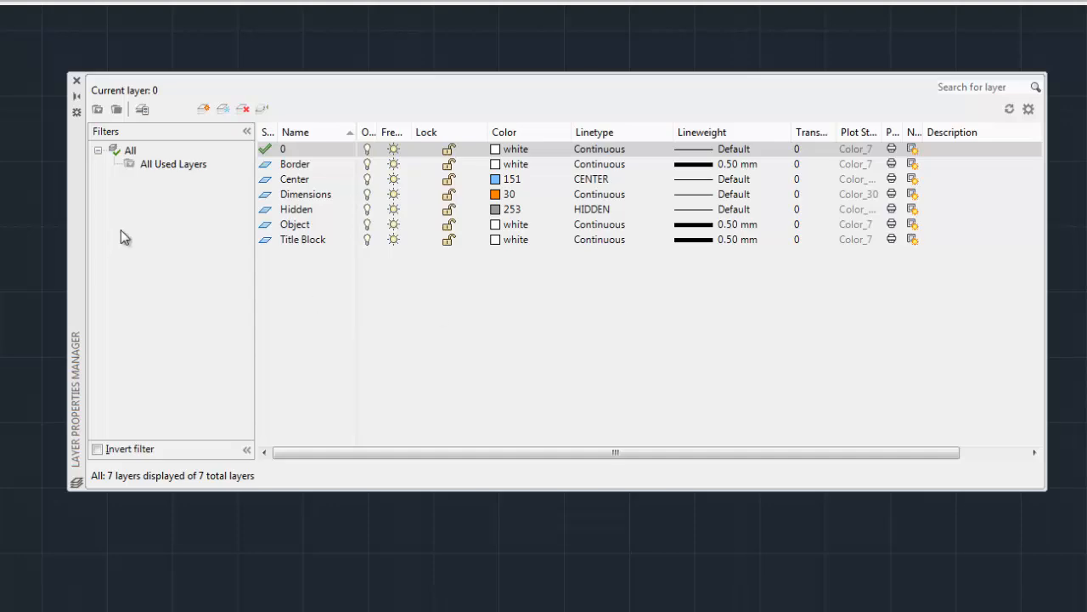
# - Close the layer manager and the current drawing without saving changes, and start a new drawing
pyautogui.click(76, 81)
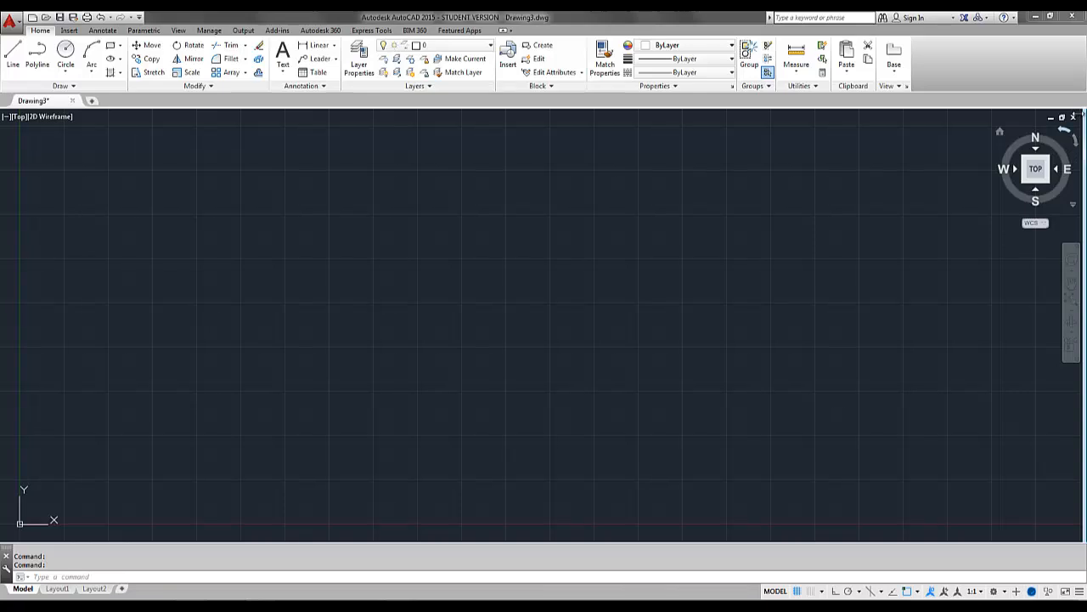
pyautogui.click(1073, 116)
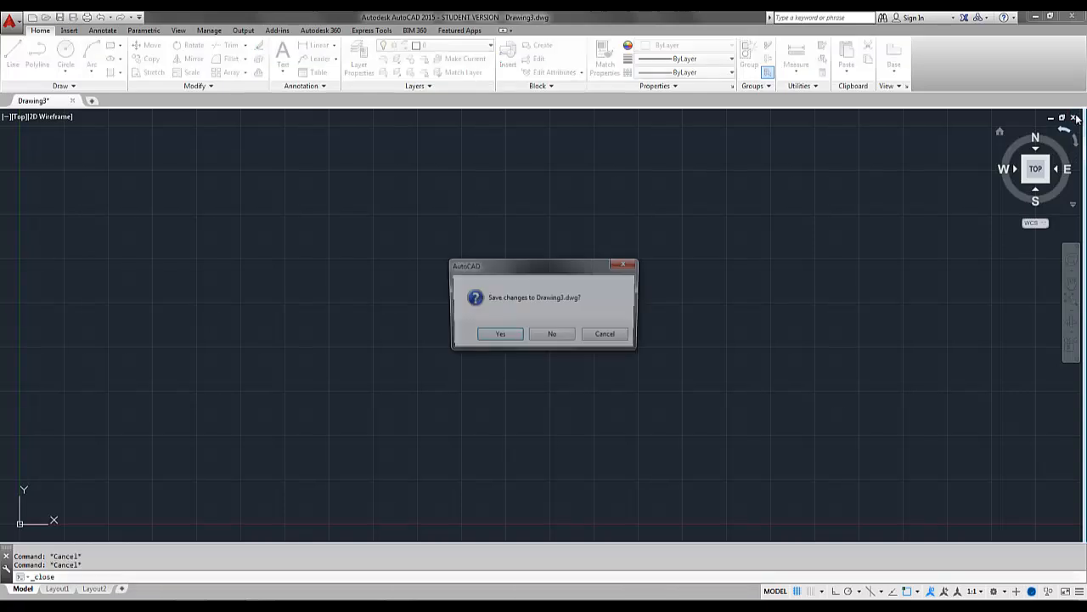
pyautogui.click(553, 336)
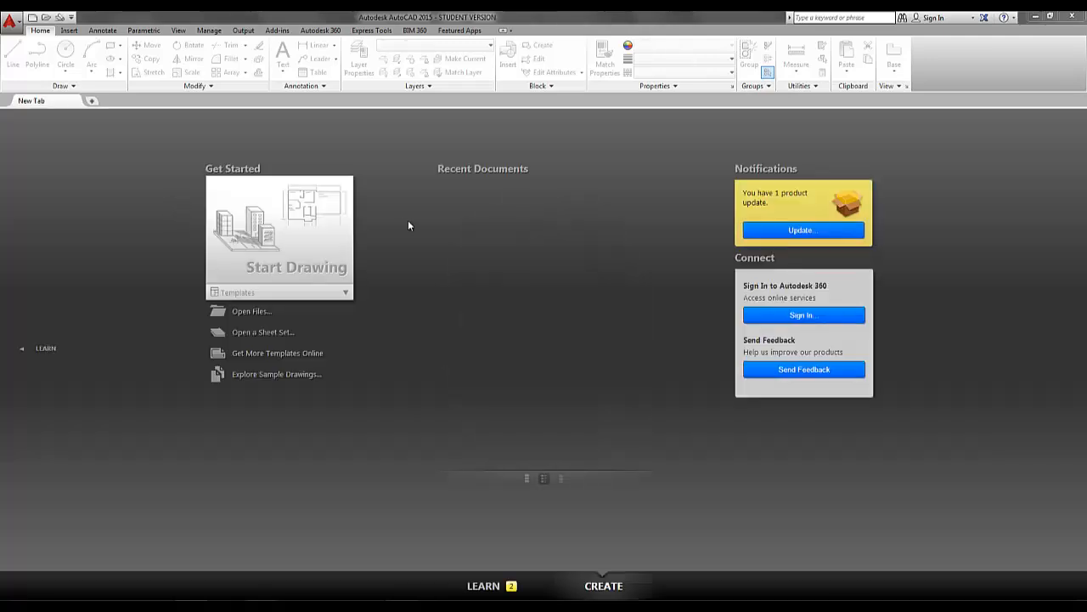
pyautogui.click(324, 269)
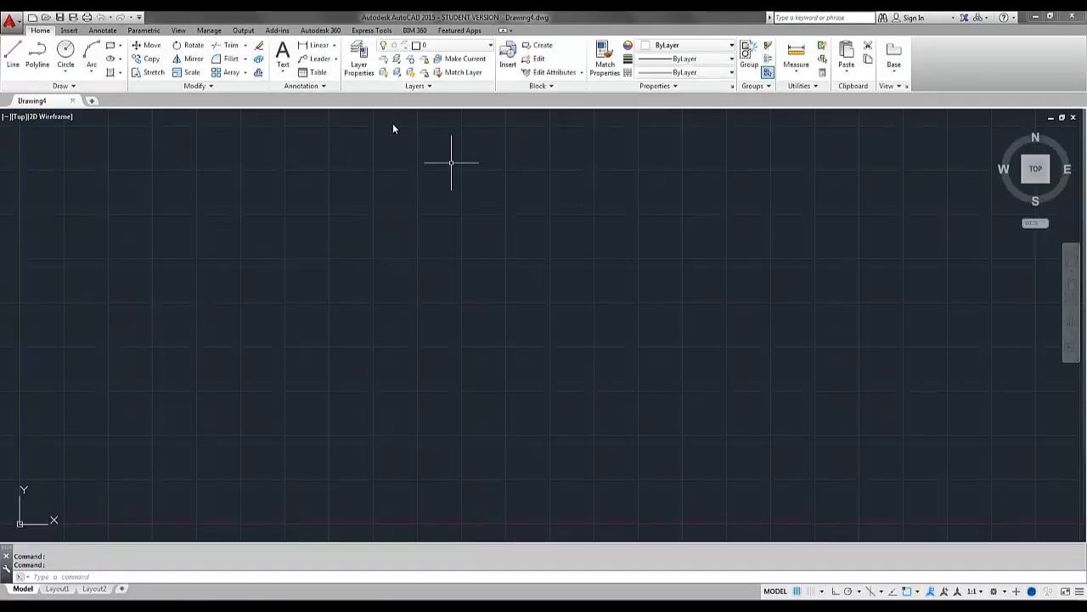
# - Load all linetypes from acad.lin into the new drawing through layer 0's linetype setting, keeping the layer's linetype Continuous
pyautogui.click(359, 61)
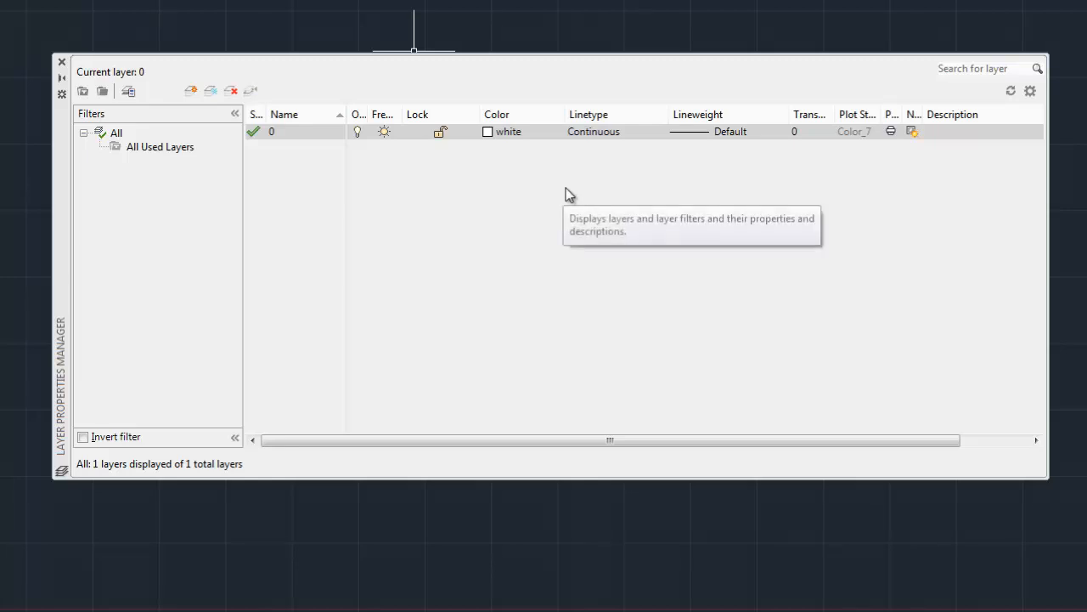
pyautogui.click(543, 170)
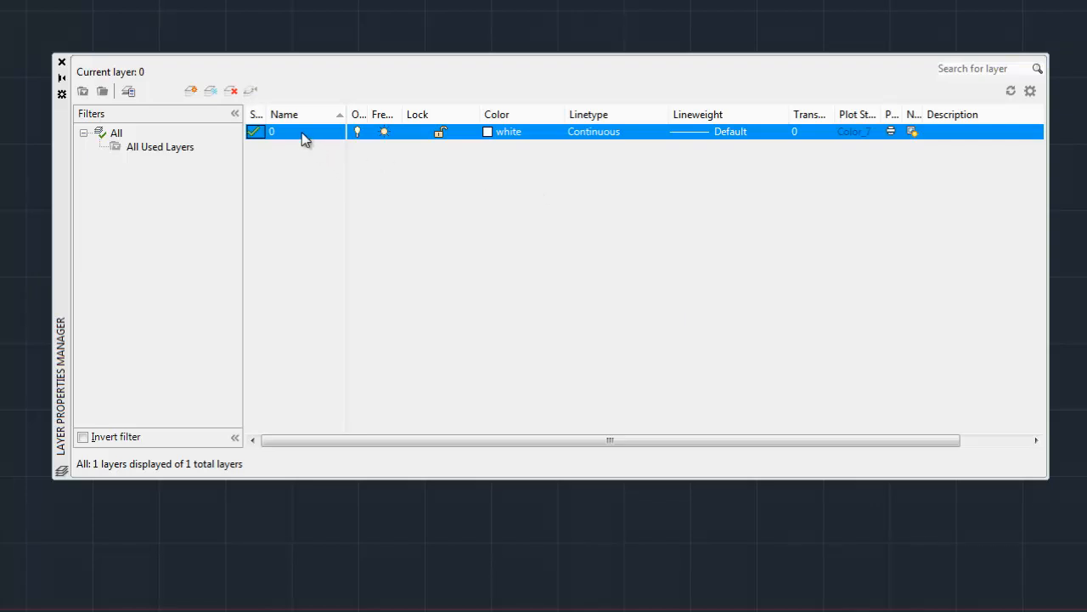
pyautogui.click(595, 135)
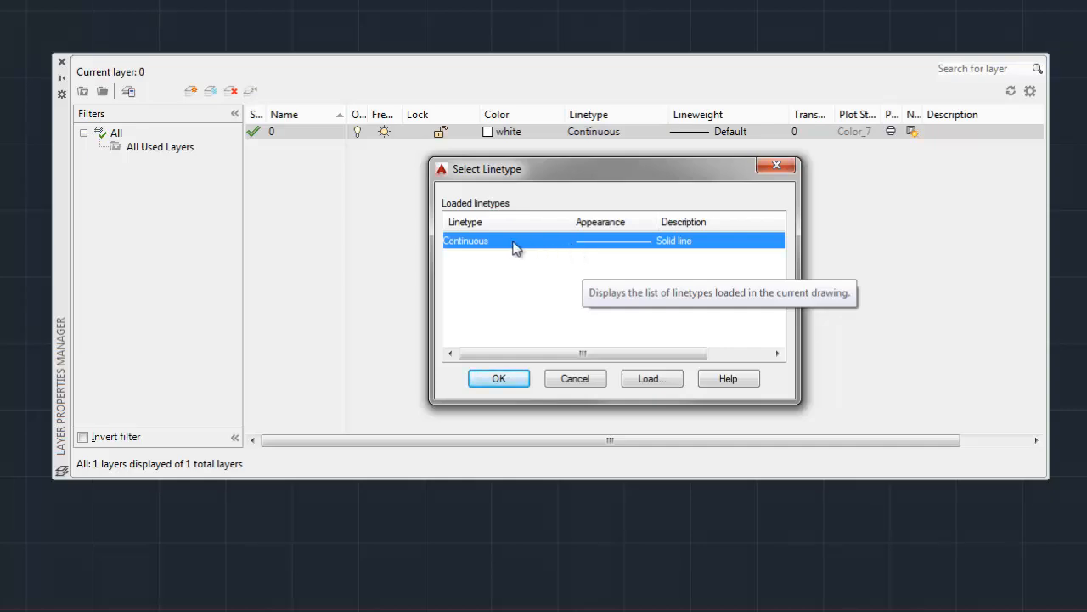
pyautogui.click(636, 381)
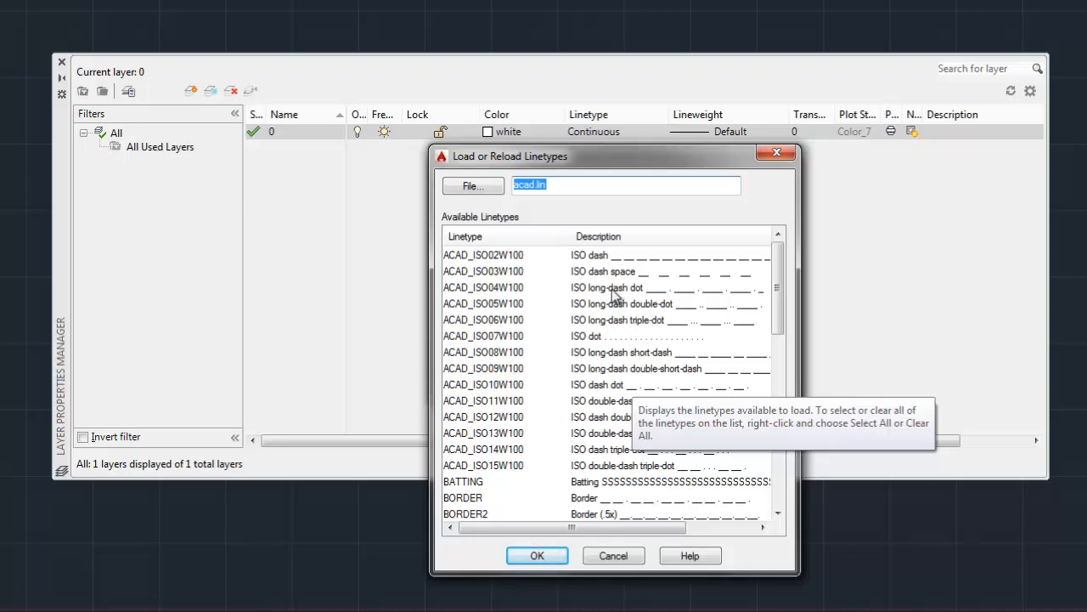
pyautogui.moveTo(781, 284); pyautogui.dragTo(549, 274)
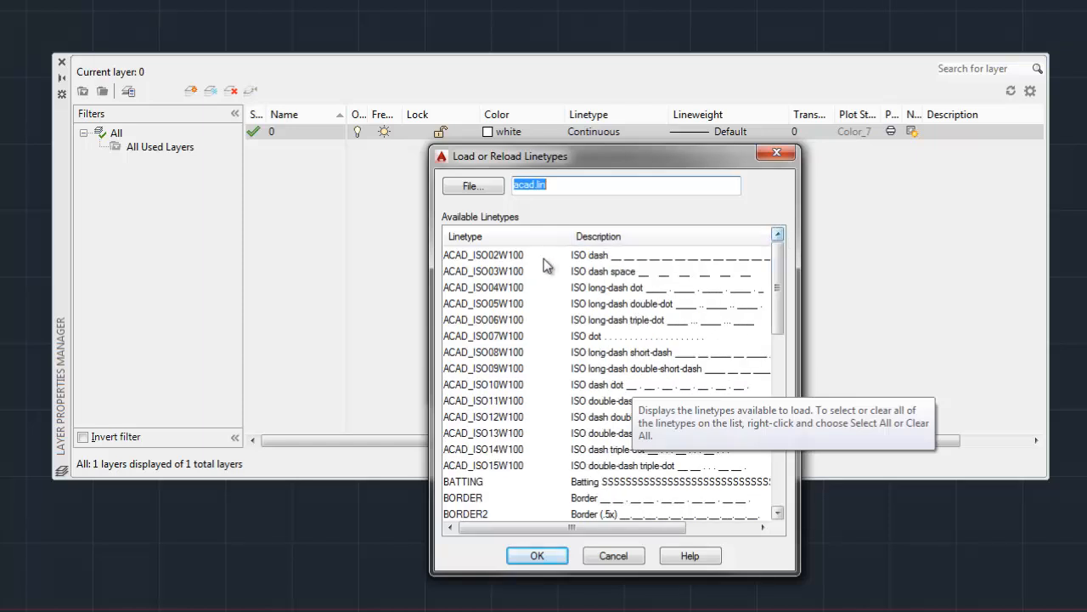
pyautogui.click(491, 258)
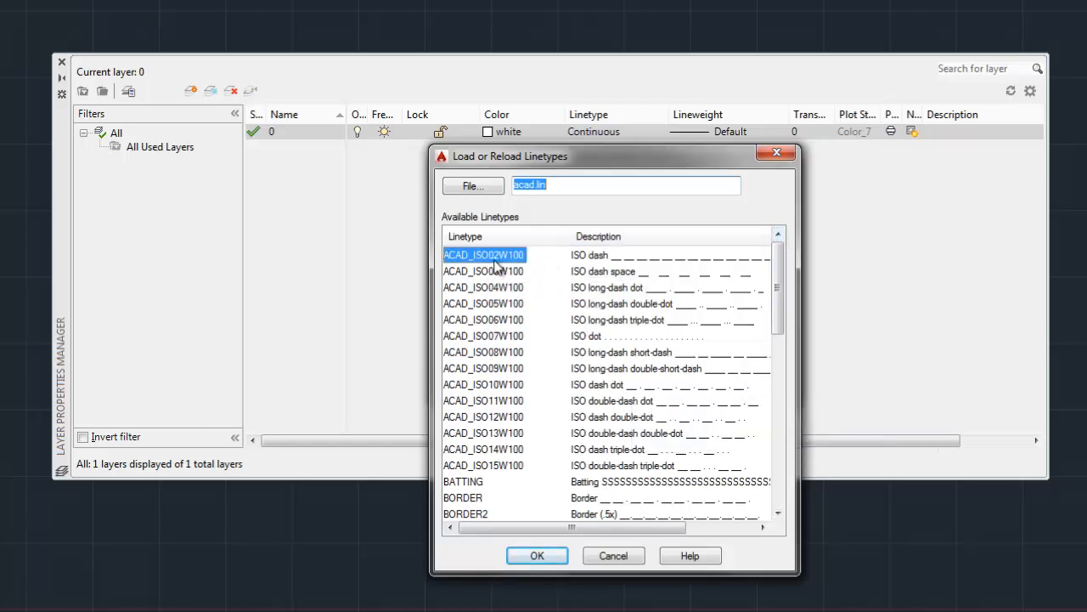
pyautogui.click(498, 270)
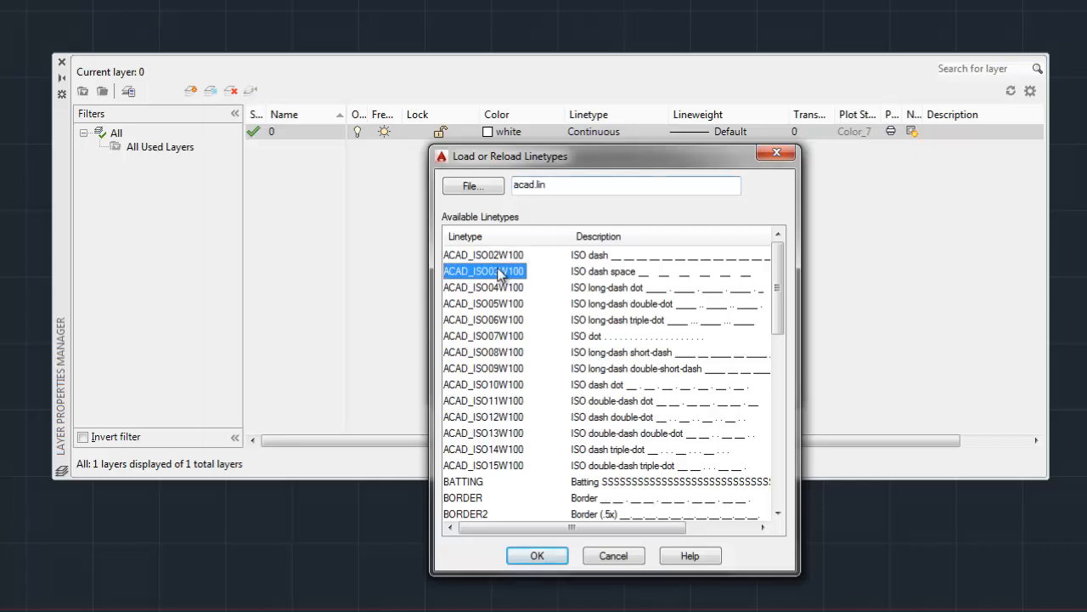
pyautogui.hotkey('ctrl', 'a')
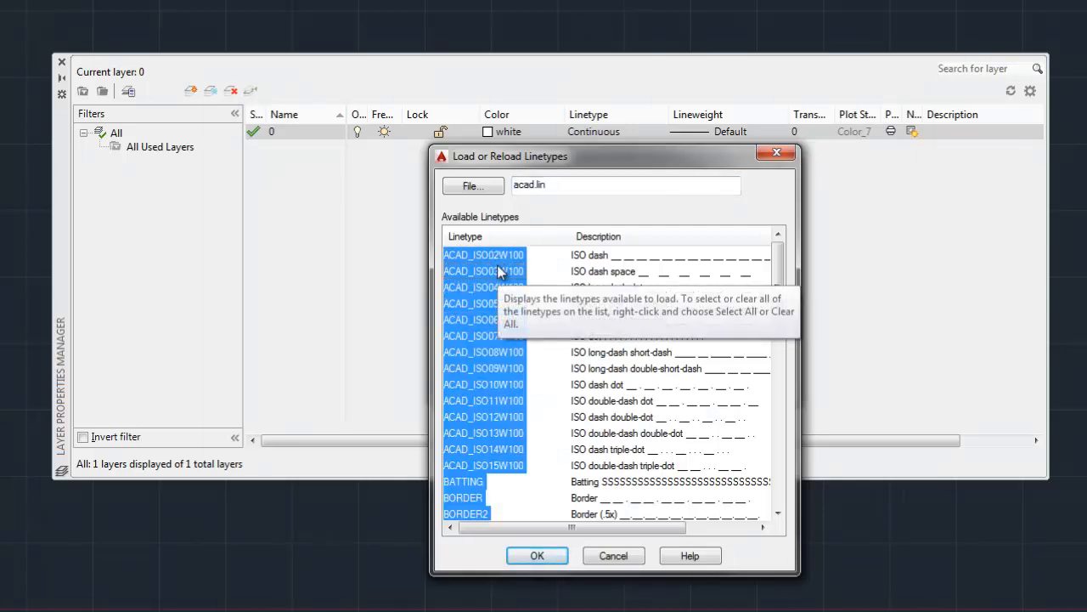
pyautogui.click(544, 559)
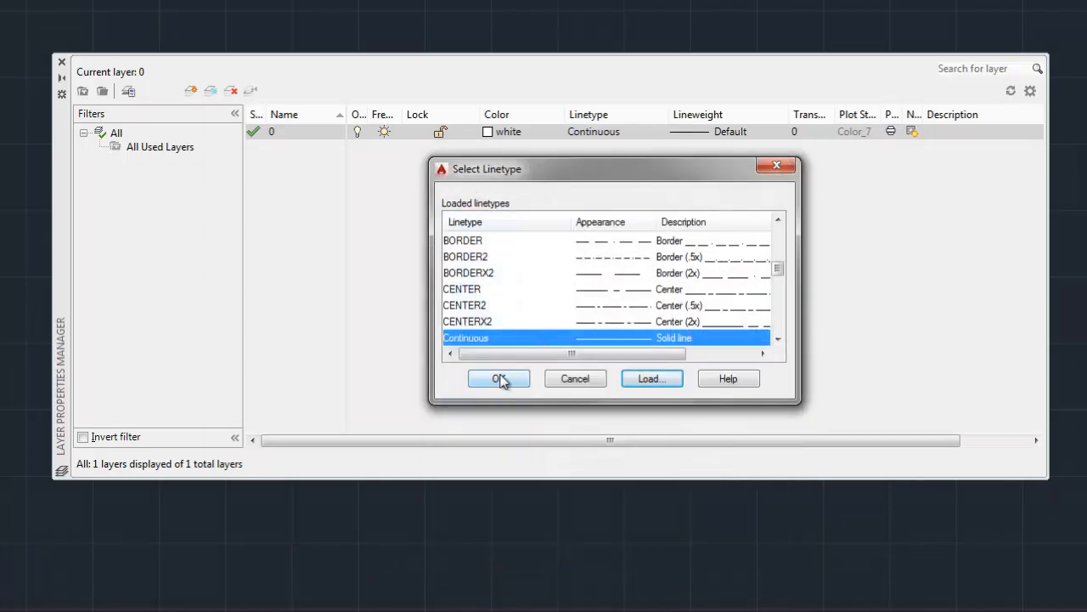
pyautogui.click(500, 380)
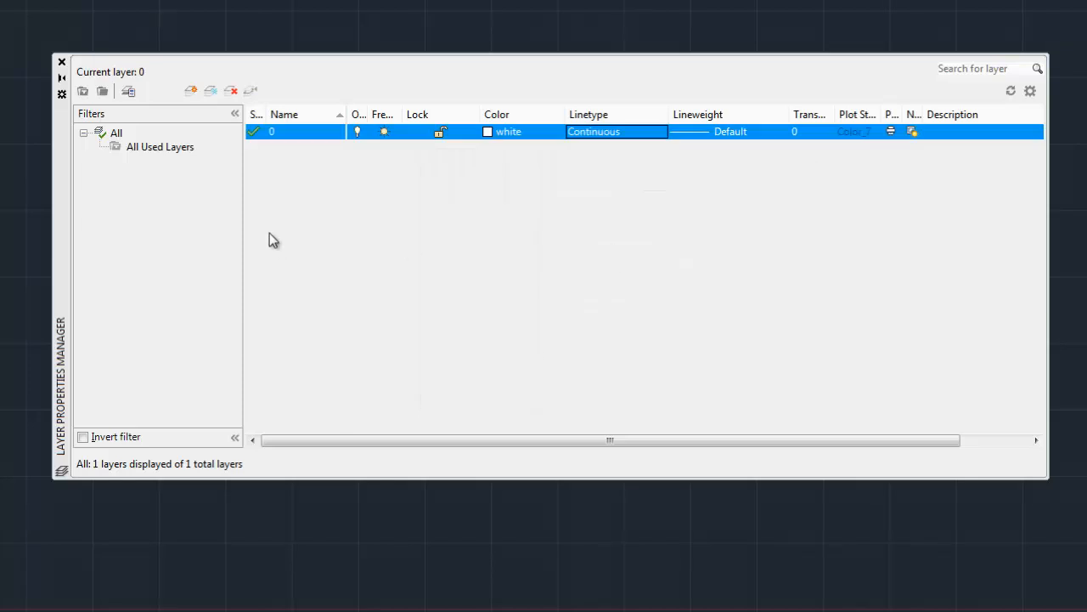
# - Import the layer state file My Layers.las from My Documents, using the Layer states (*.las) file type, and restore its states
pyautogui.click(128, 92)
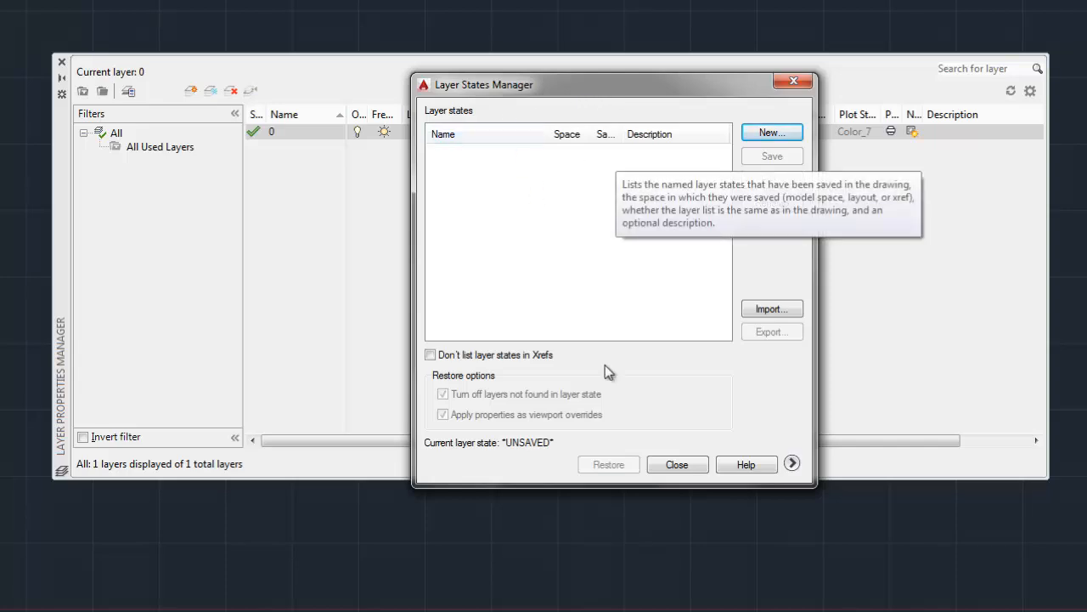
pyautogui.click(765, 310)
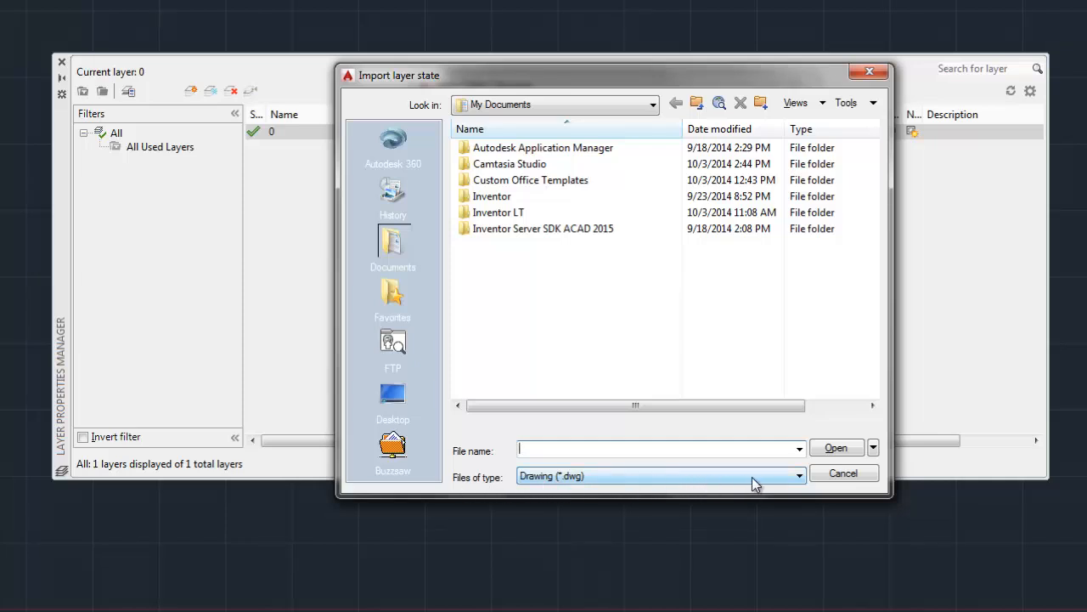
pyautogui.click(798, 477)
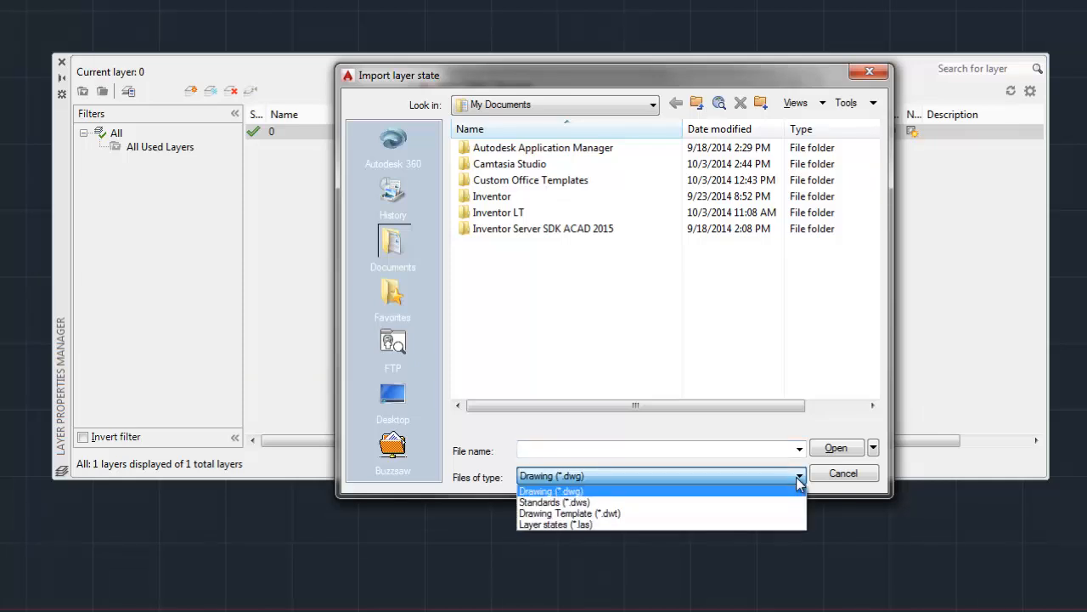
pyautogui.click(609, 522)
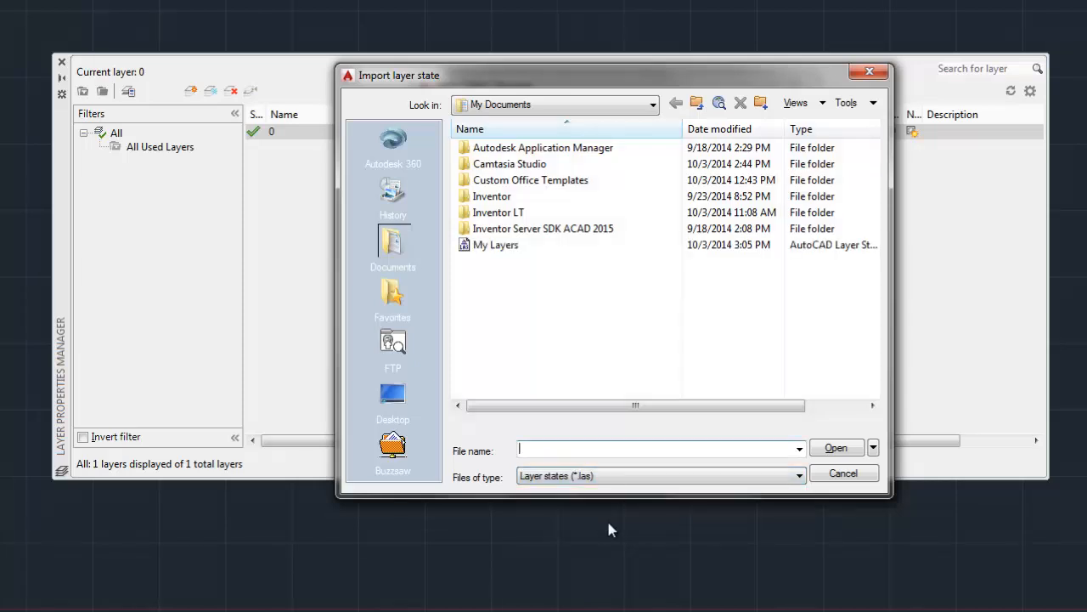
pyautogui.doubleClick(501, 246)
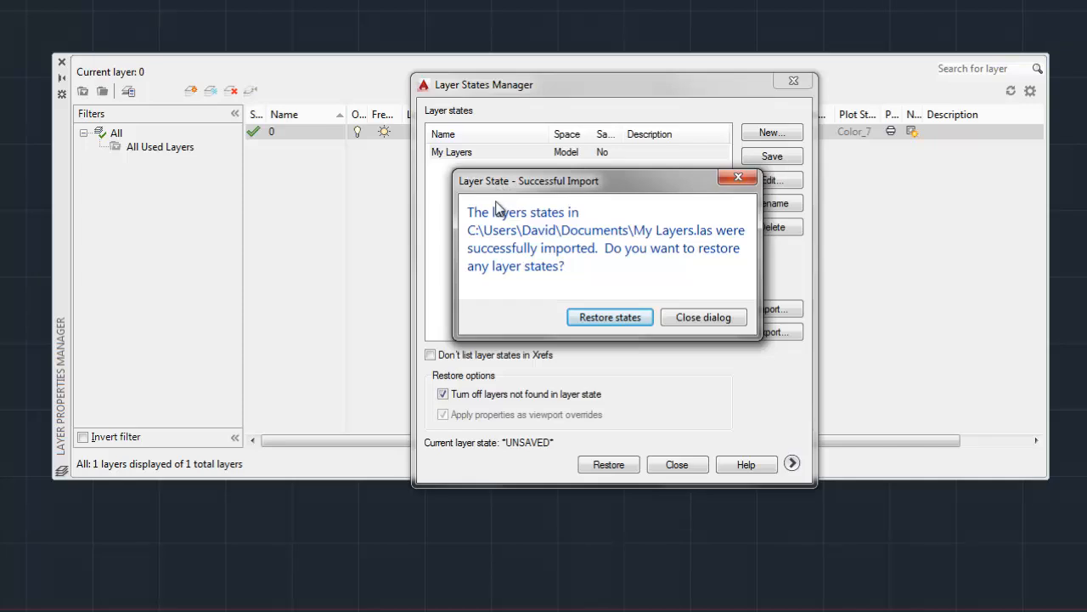
pyautogui.click(607, 318)
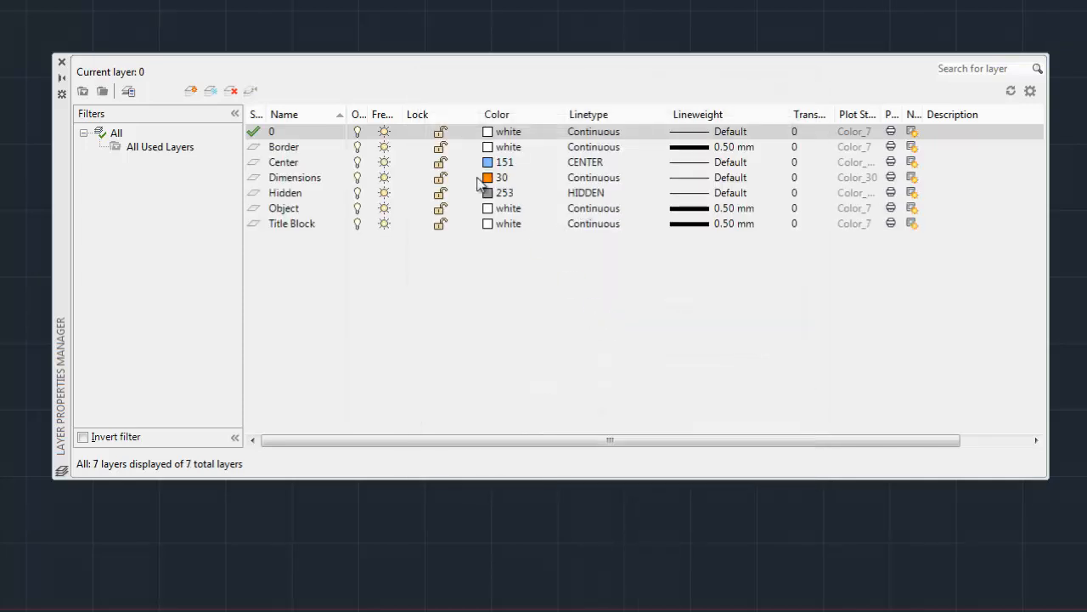